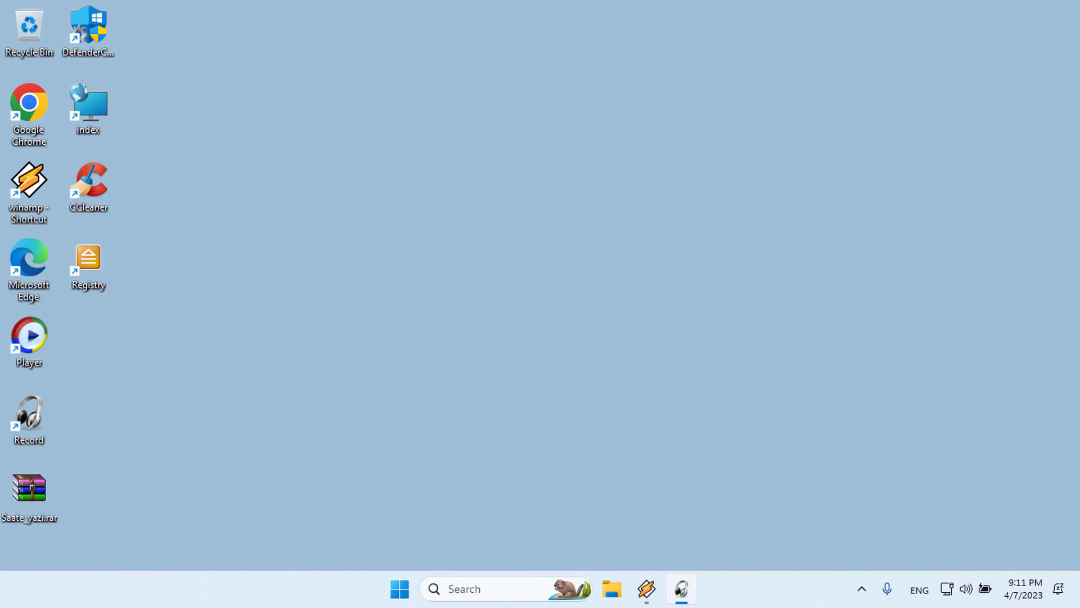
# Launch intl.cpl and place its Customize Format dialog beside the Region window.
pyautogui.press('super+r')
pyautogui.press('Return')
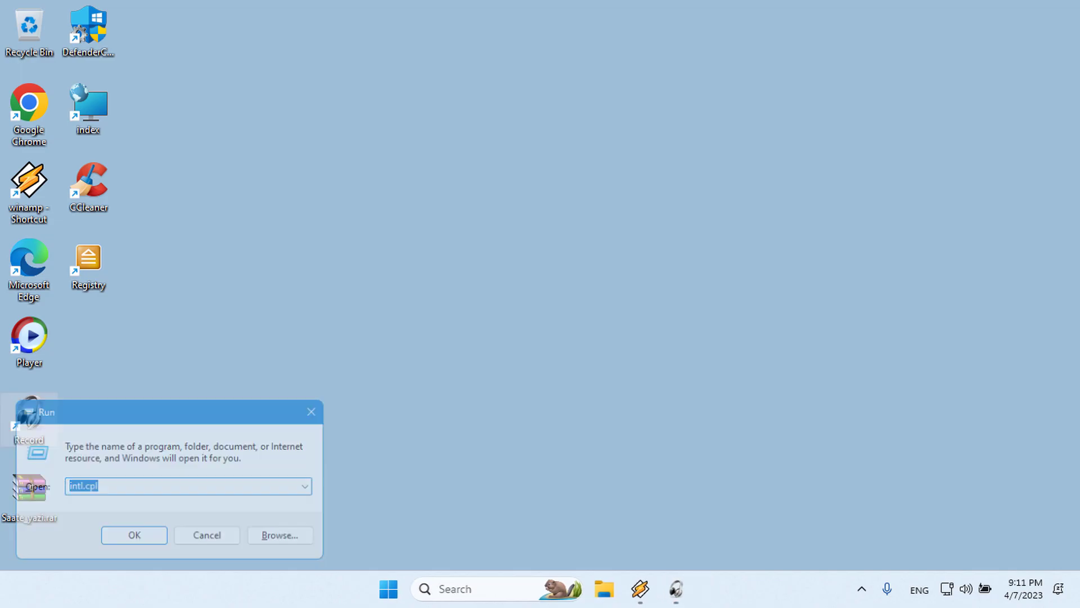
pyautogui.moveTo(371, 142); pyautogui.dragTo(466, 41)
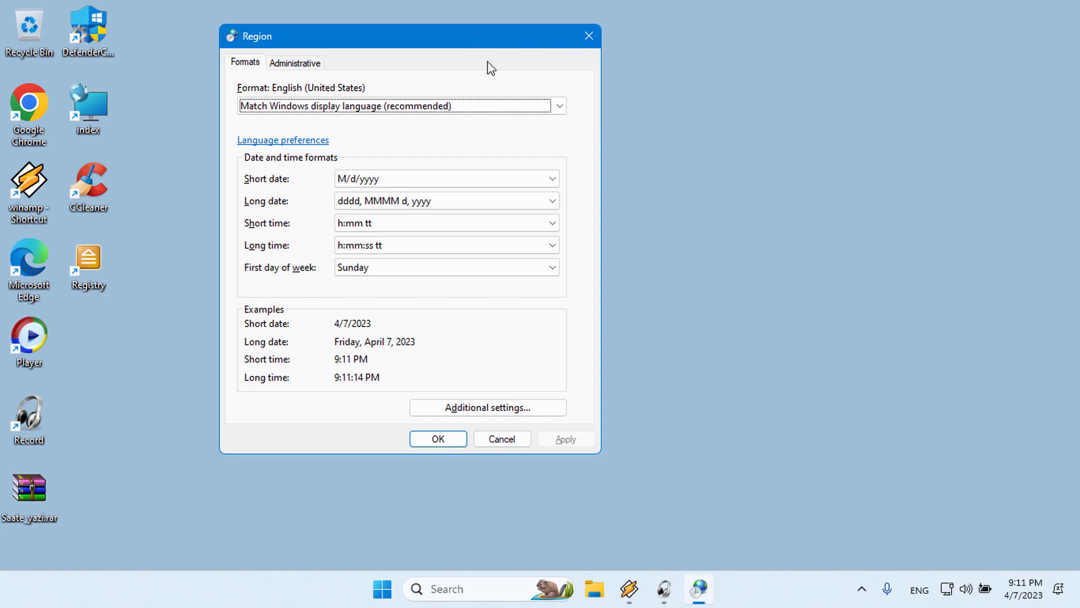
pyautogui.click(508, 409)
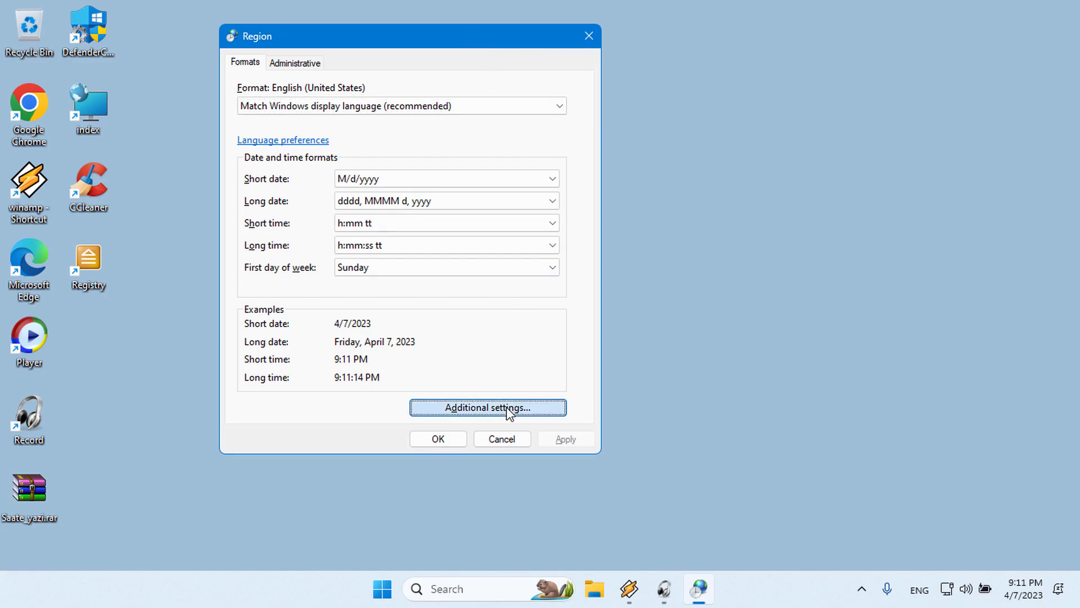
pyautogui.moveTo(490, 90); pyautogui.dragTo(847, 37)
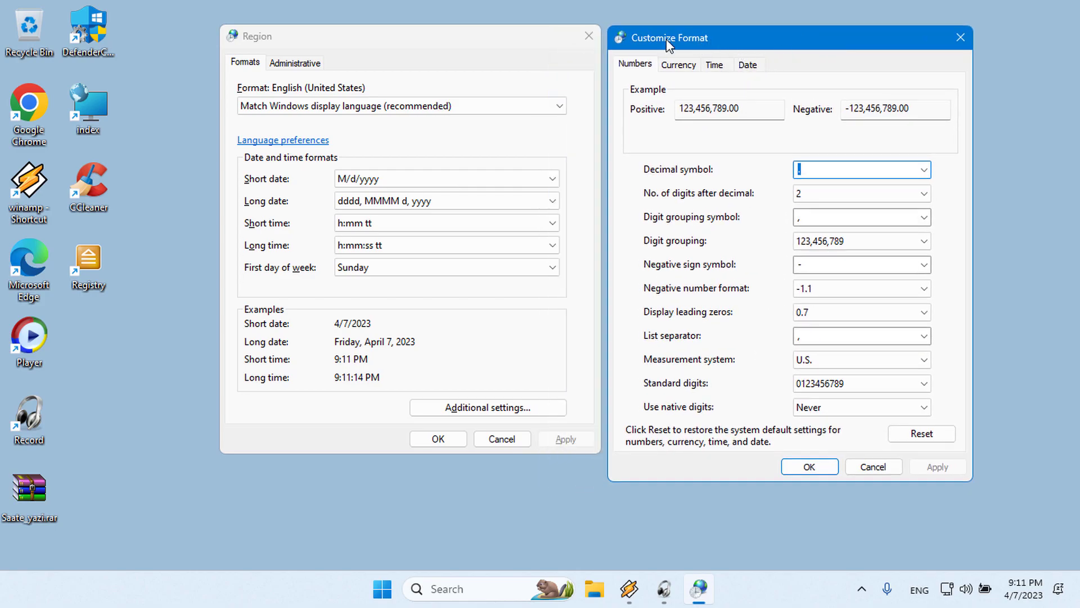
# Append 'Sordum.org' to the h:mm tt Short time format and apply it.
pyautogui.click(716, 66)
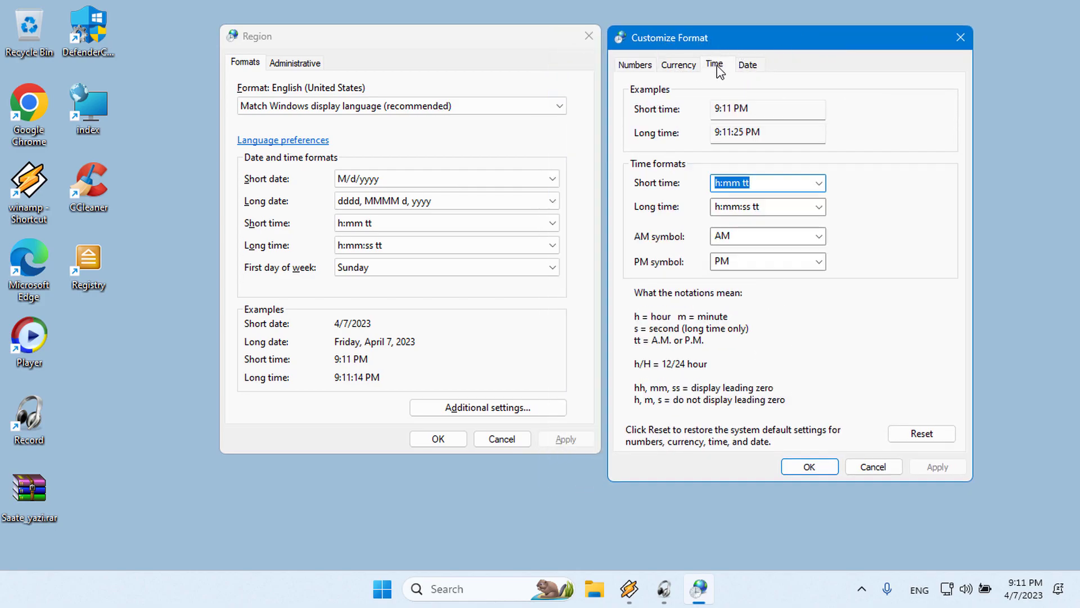
pyautogui.click(751, 186)
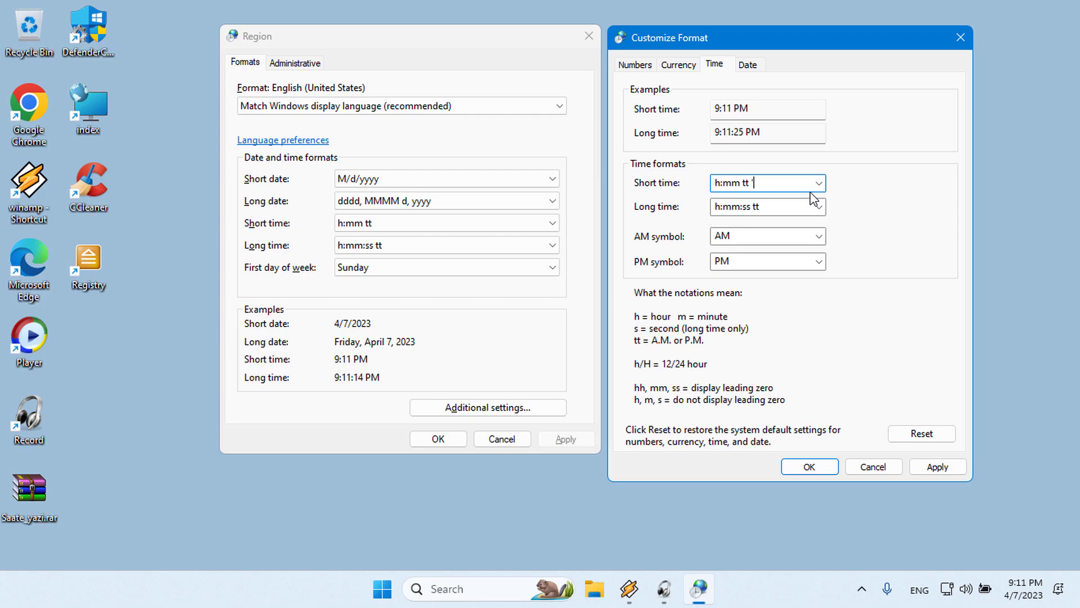
pyautogui.write("'Sordum.org")
pyautogui.click(929, 467)
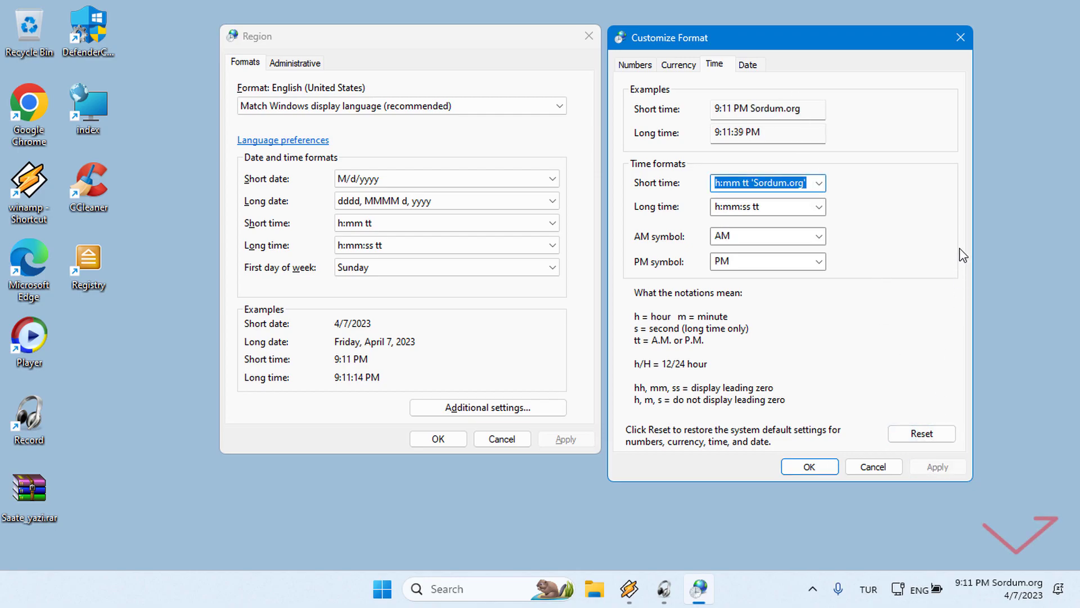
pyautogui.click(812, 468)
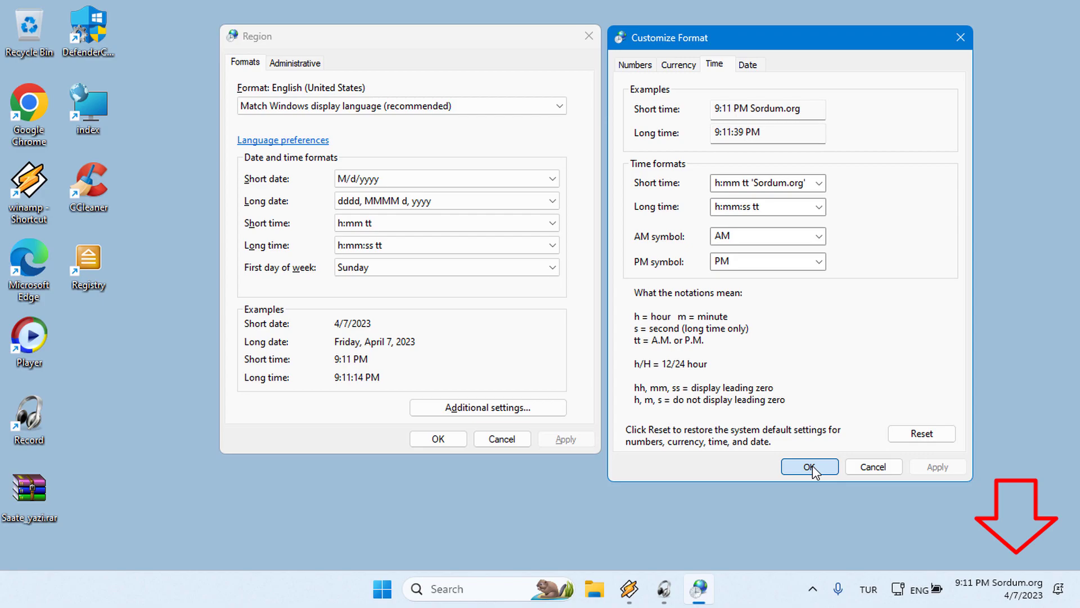
pyautogui.moveTo(1030, 592)
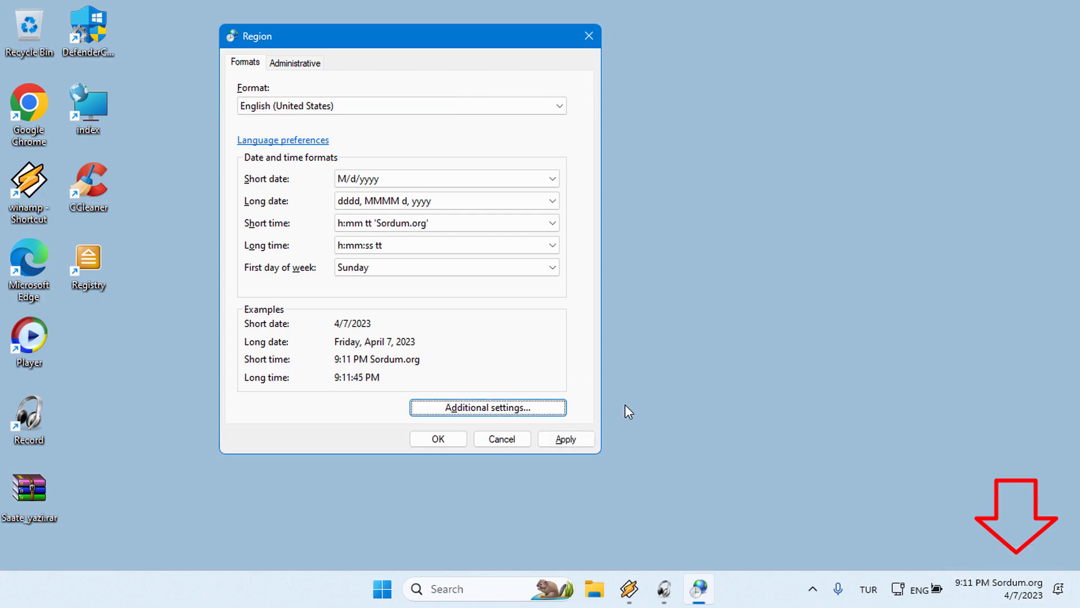
# Delete the trailing 'Sordum.org' from Short time, restoring h:mm tt, and apply.
pyautogui.click(526, 414)
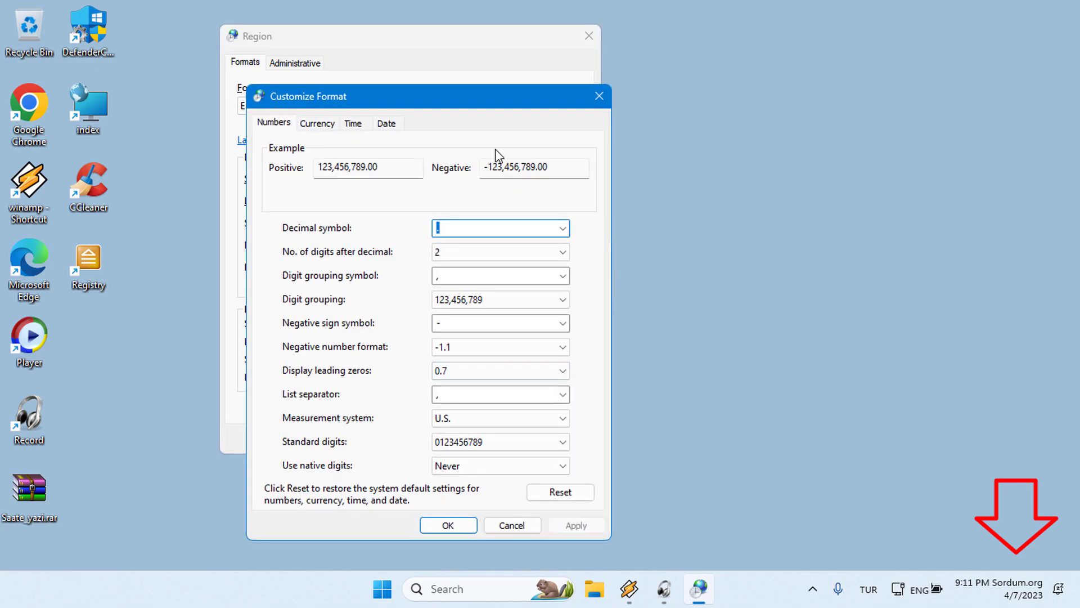
pyautogui.moveTo(491, 106); pyautogui.dragTo(876, 50)
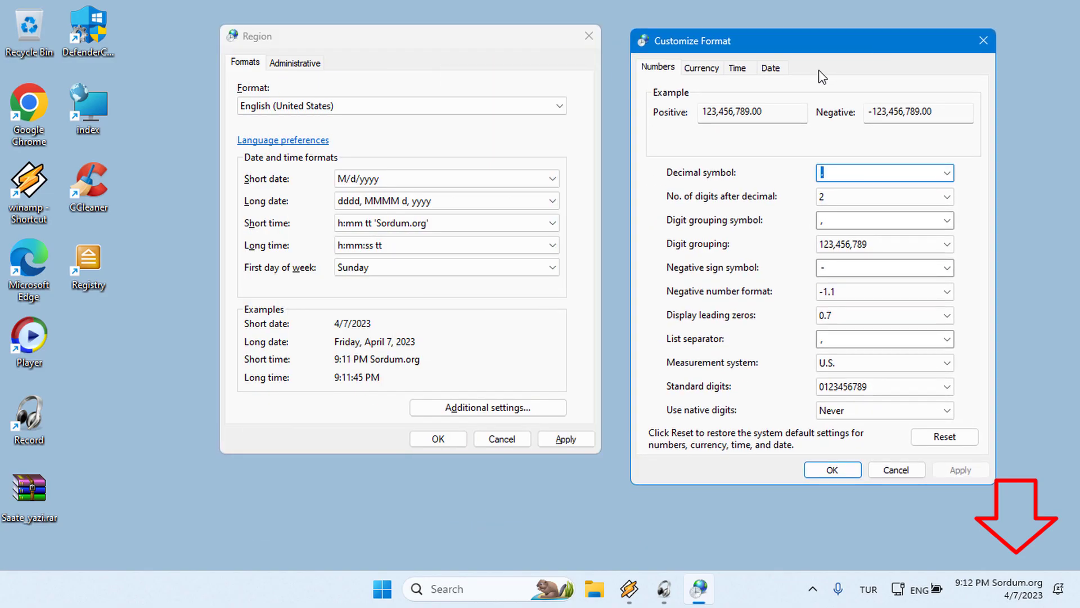
pyautogui.click(738, 69)
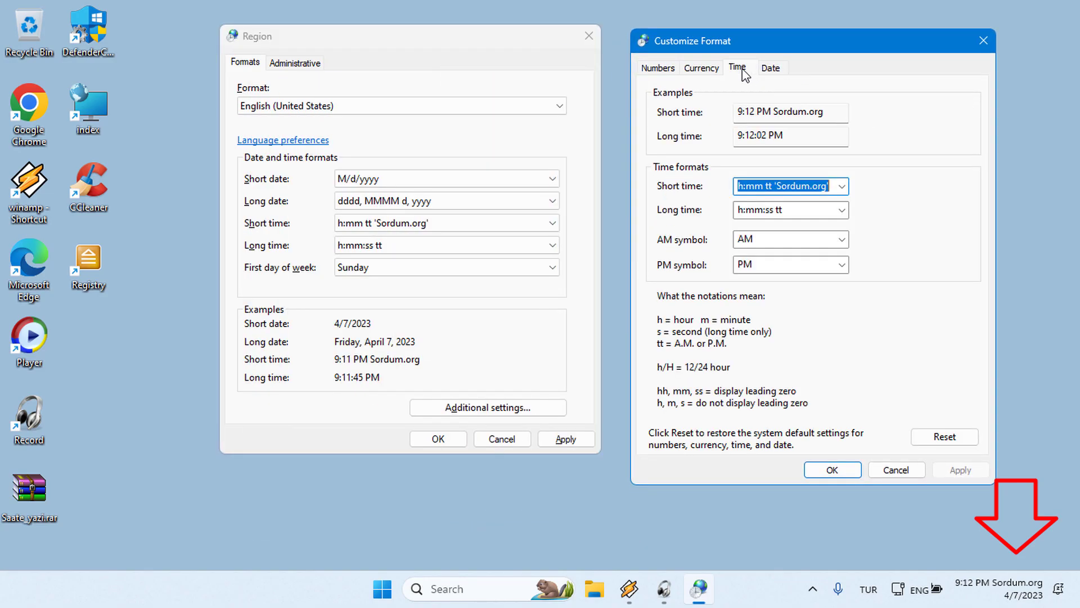
pyautogui.click(831, 185)
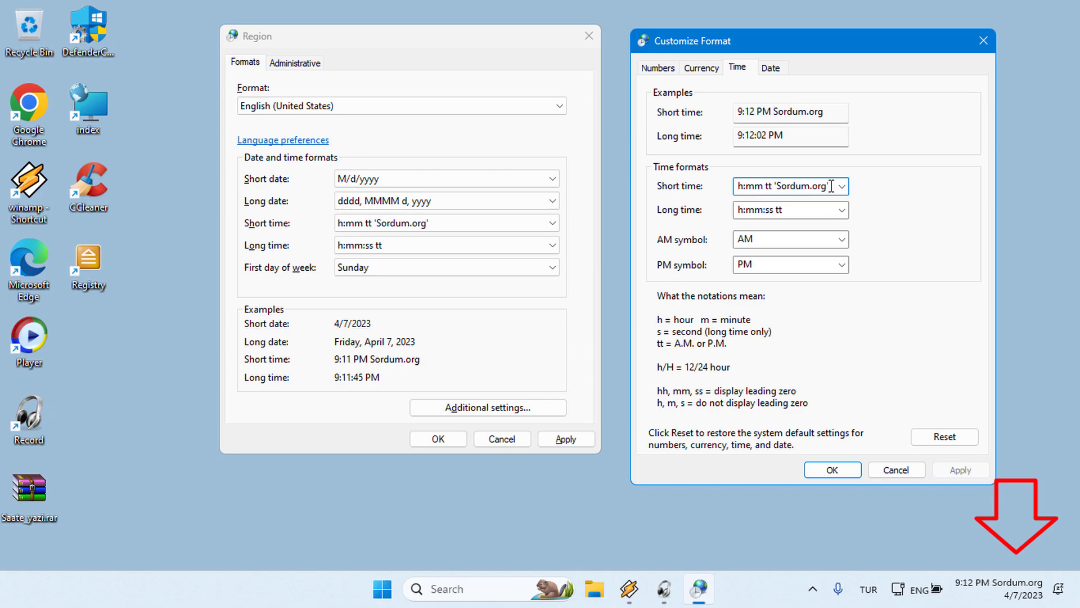
pyautogui.moveTo(832, 186); pyautogui.dragTo(772, 186)
pyautogui.press('Delete')
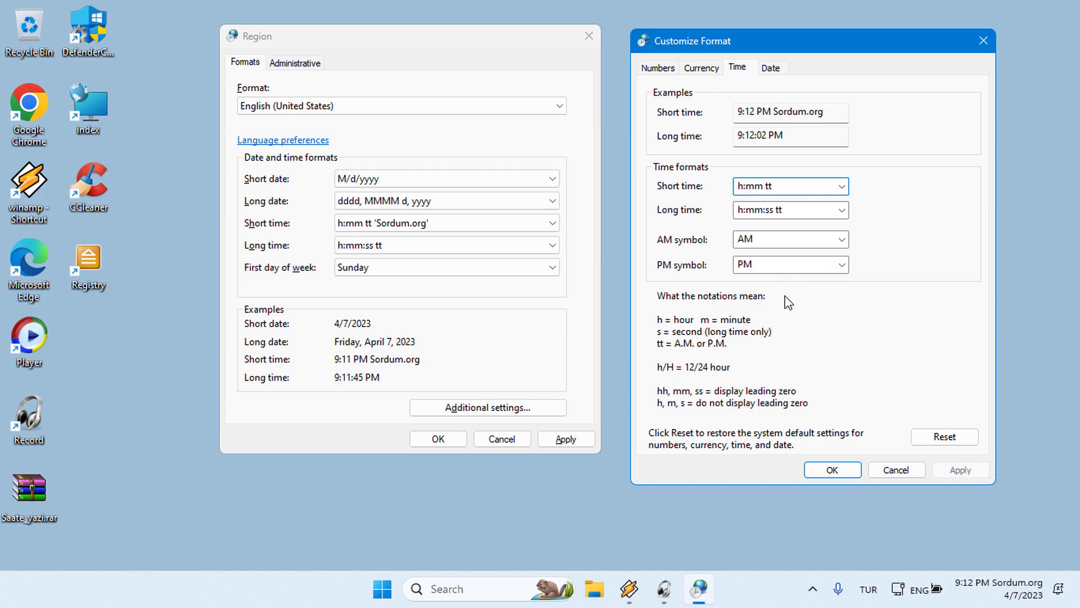
pyautogui.click(951, 471)
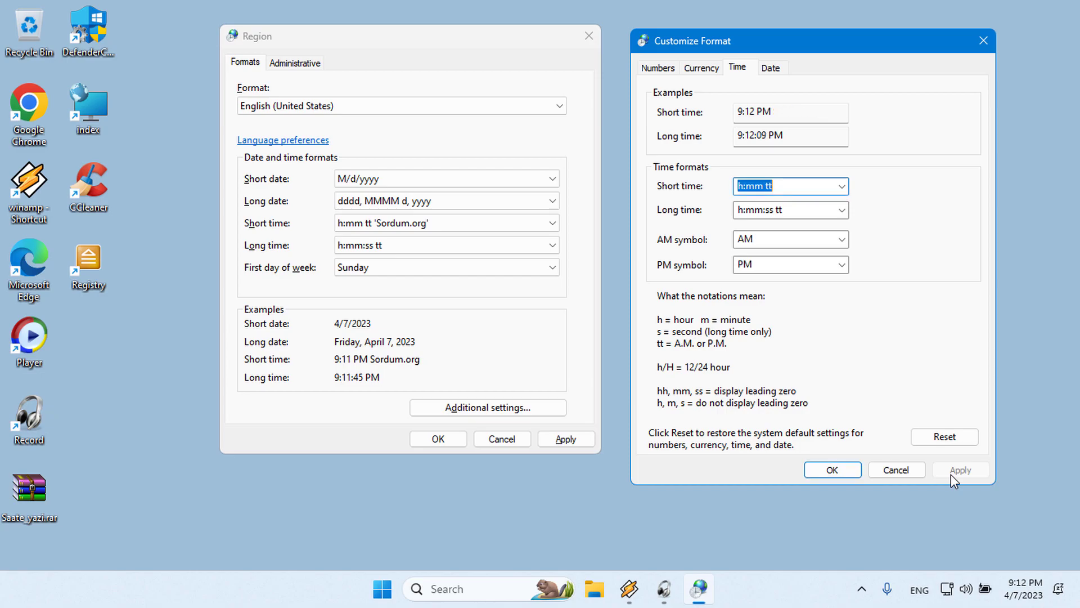
pyautogui.click(822, 476)
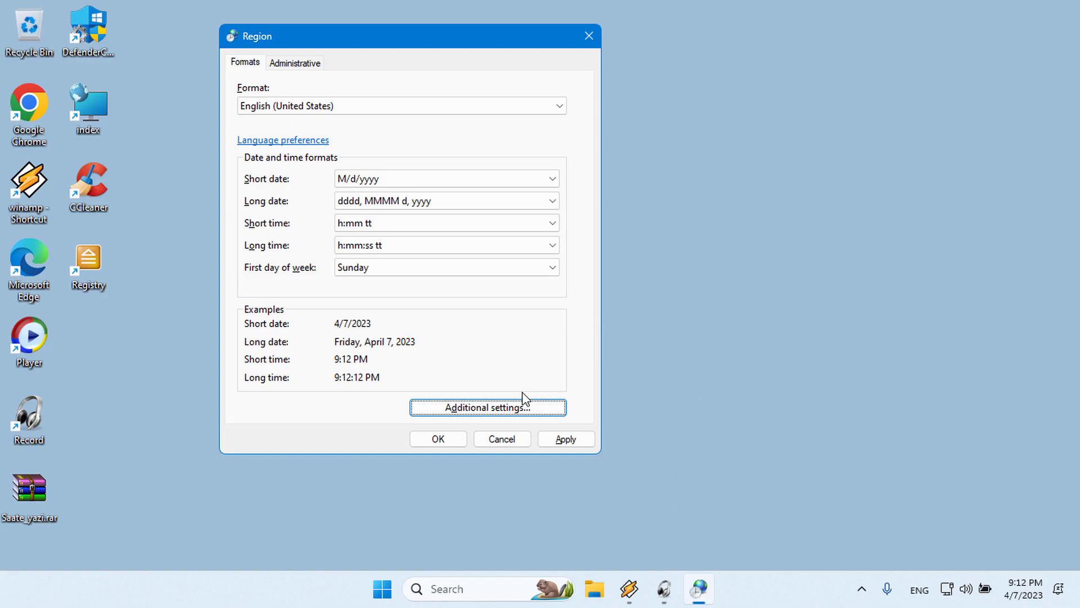
# Prefix the Short time format with 'Sordum.org' and apply it.
pyautogui.click(511, 408)
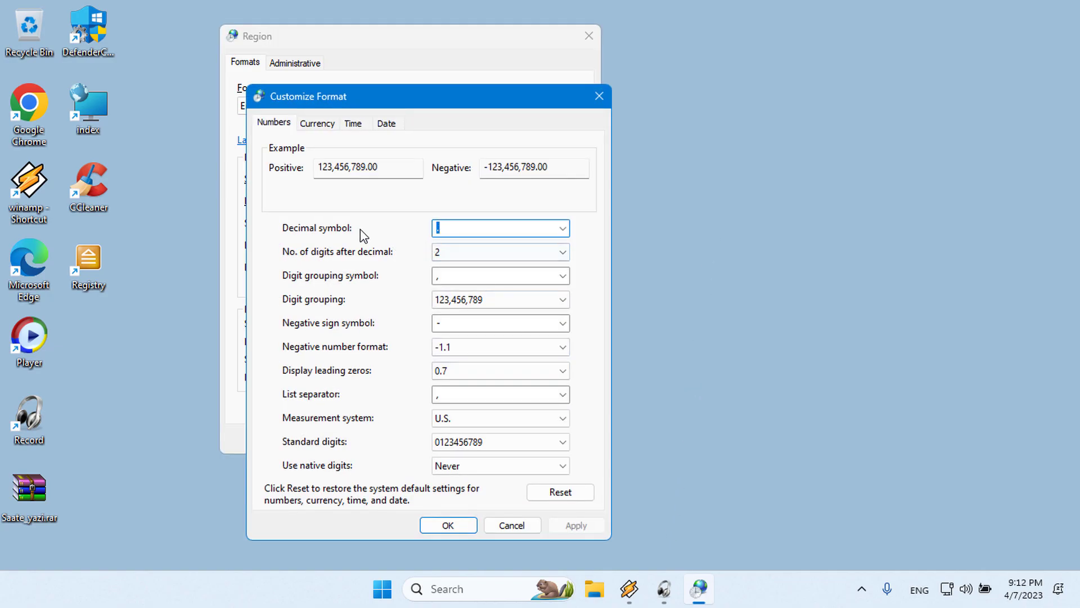
pyautogui.click(360, 125)
pyautogui.moveTo(423, 102); pyautogui.dragTo(794, 43)
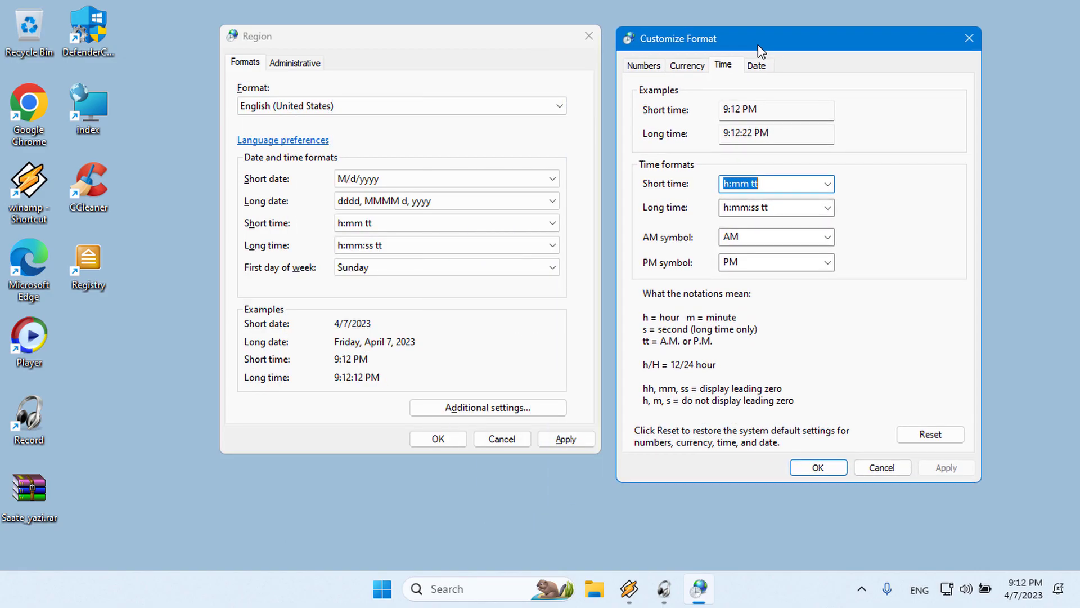
pyautogui.click(725, 184)
pyautogui.write("'")
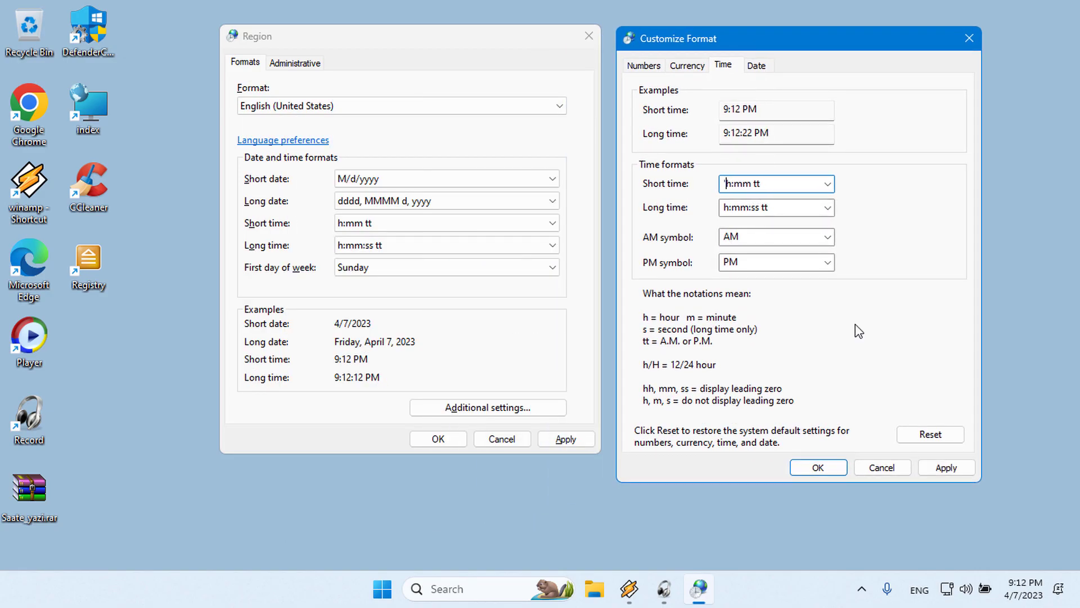
pyautogui.write("Sordum.org'")
pyautogui.click(946, 467)
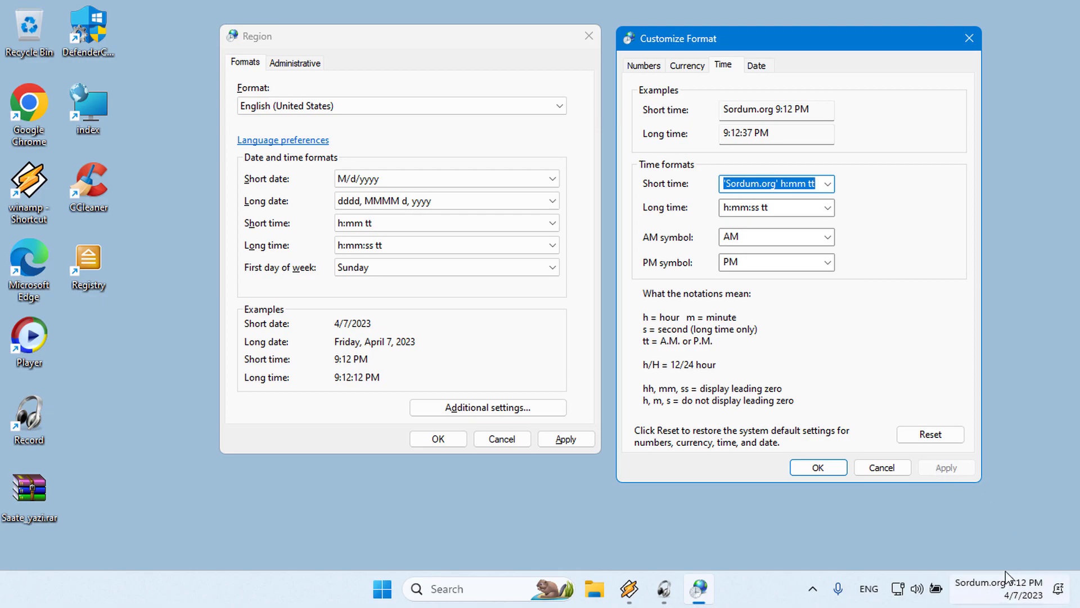
pyautogui.moveTo(1011, 585)
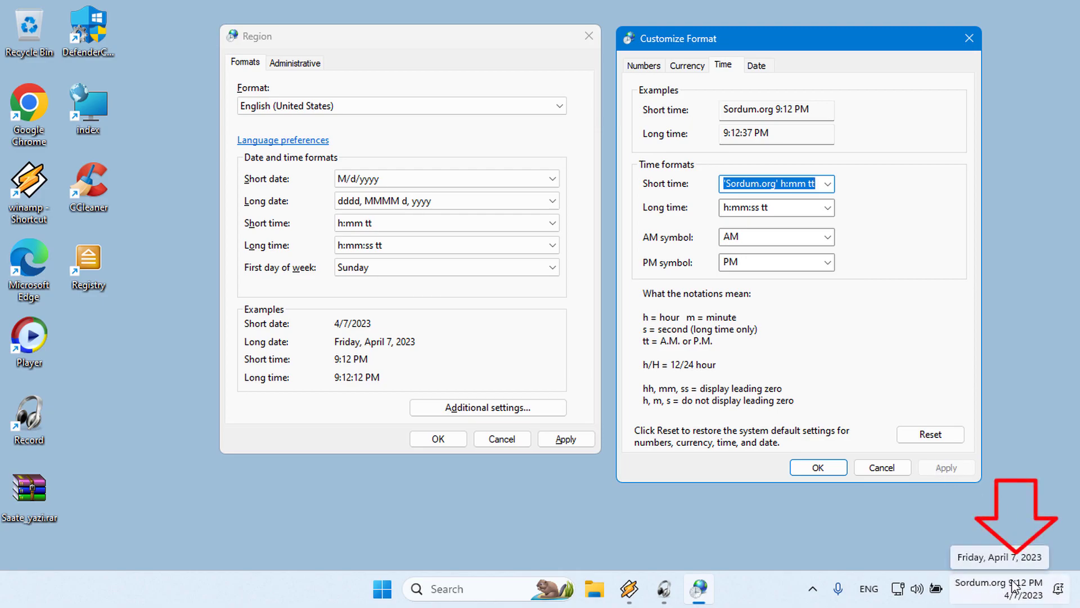
# Remove the Sordum.org prefix to restore h:mm tt, then apply and close Customize Format.
pyautogui.click(787, 184)
pyautogui.moveTo(782, 184); pyautogui.dragTo(689, 189)
pyautogui.press('Delete')
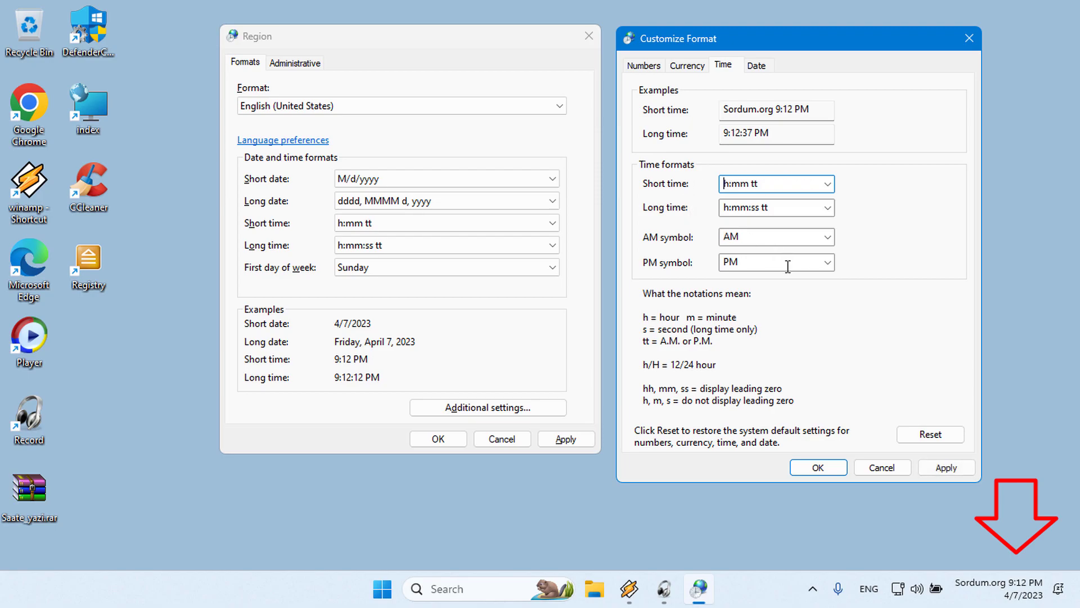
pyautogui.click(946, 468)
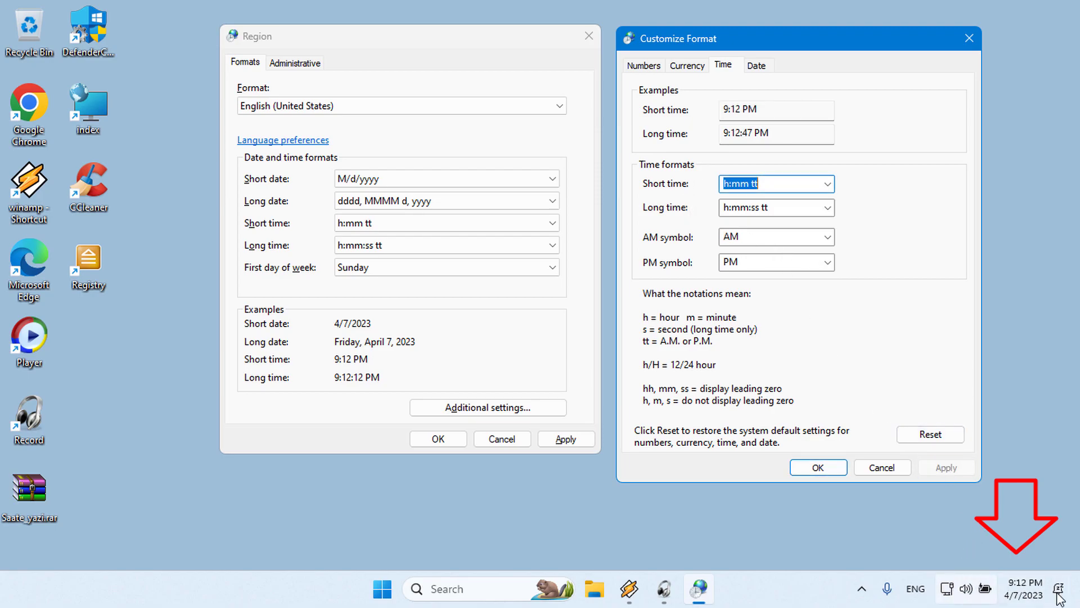
pyautogui.click(816, 468)
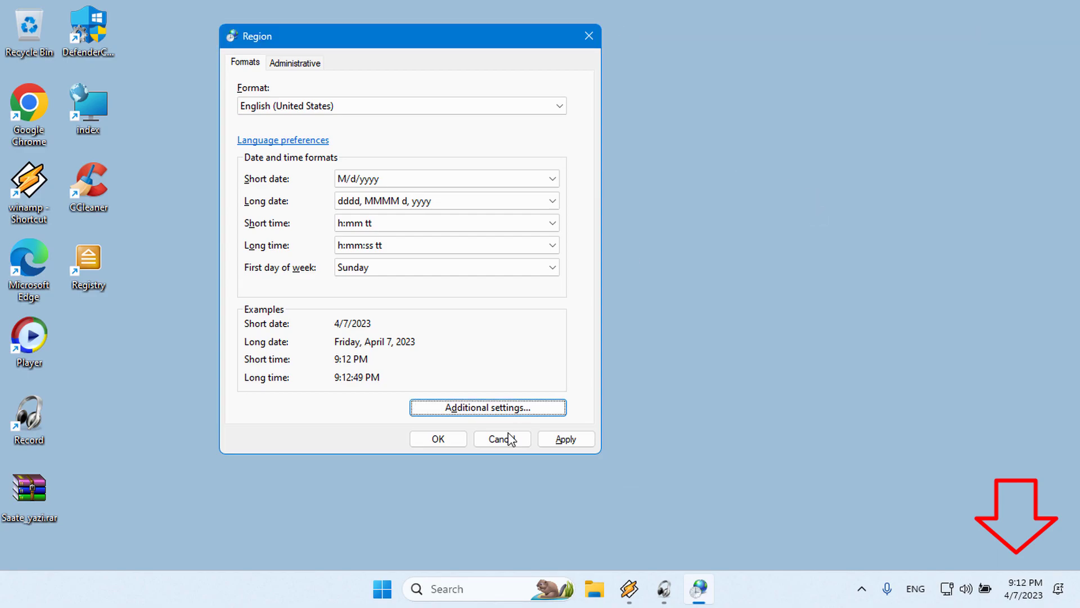
# Close Region settings, then extract Saate_yazi.rar here using the archive password.
pyautogui.click(562, 440)
pyautogui.click(447, 444)
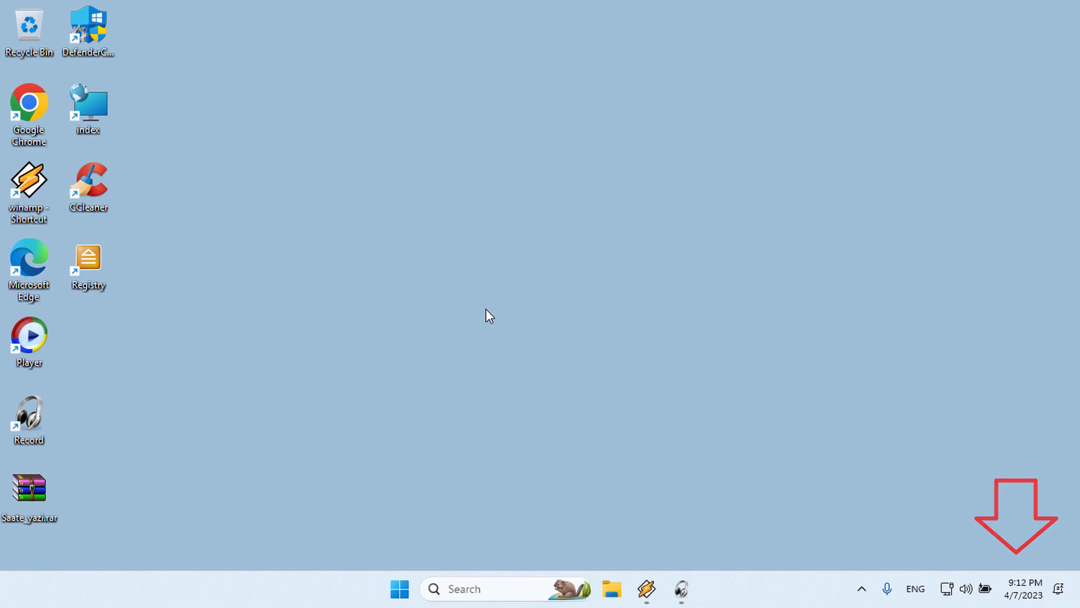
pyautogui.rightClick(36, 487)
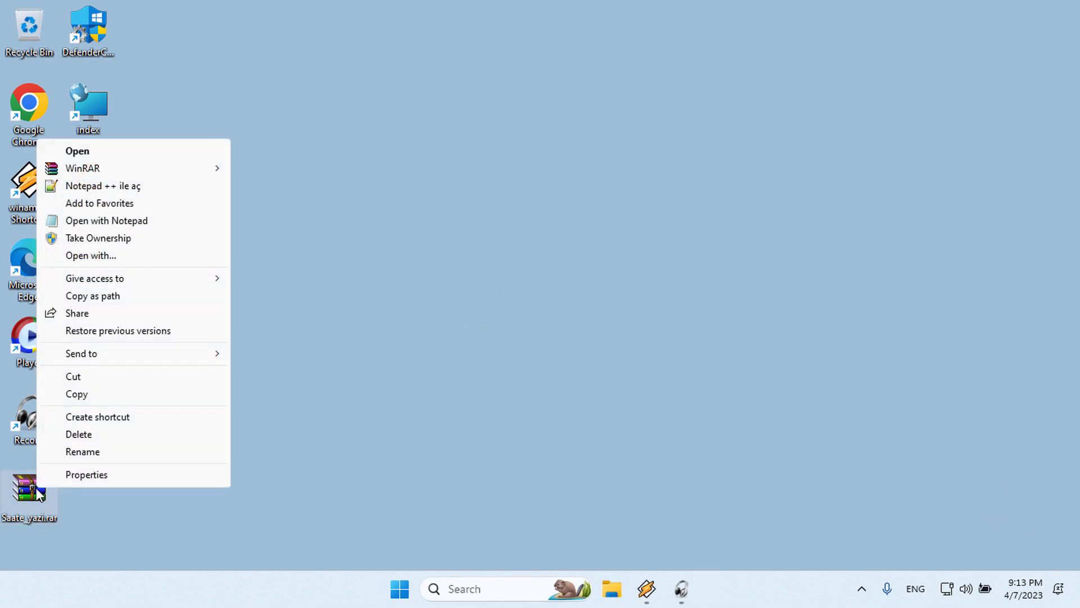
pyautogui.moveTo(175, 174)
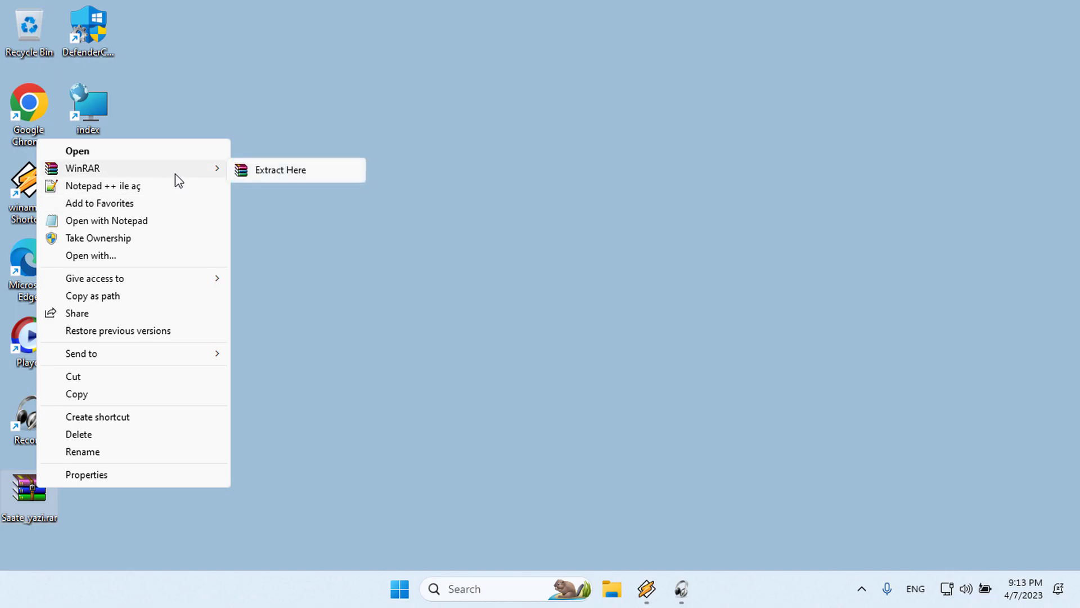
pyautogui.click(329, 179)
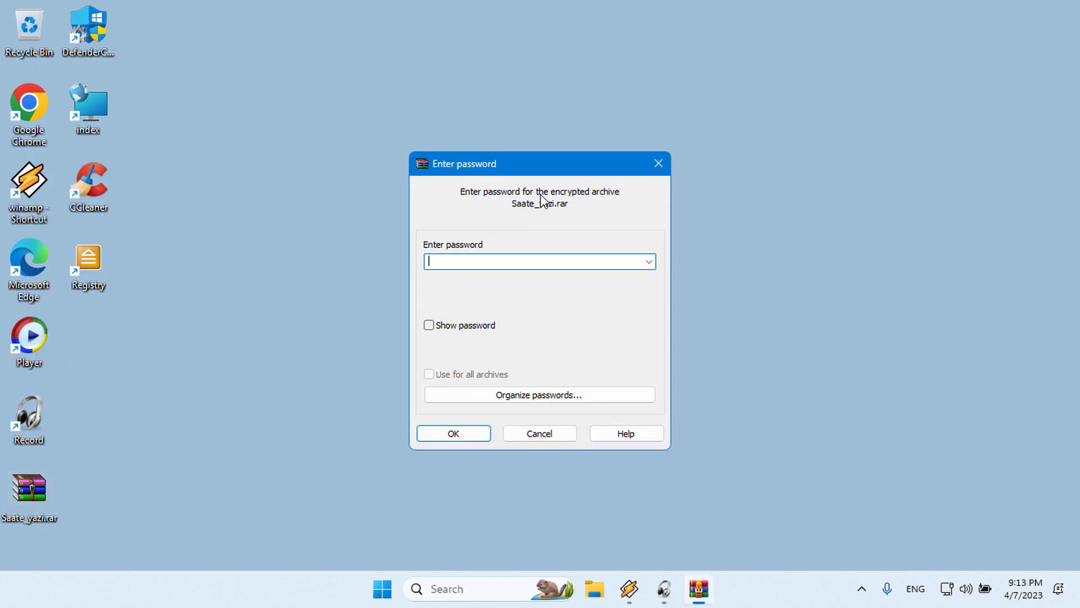
pyautogui.write('*****')
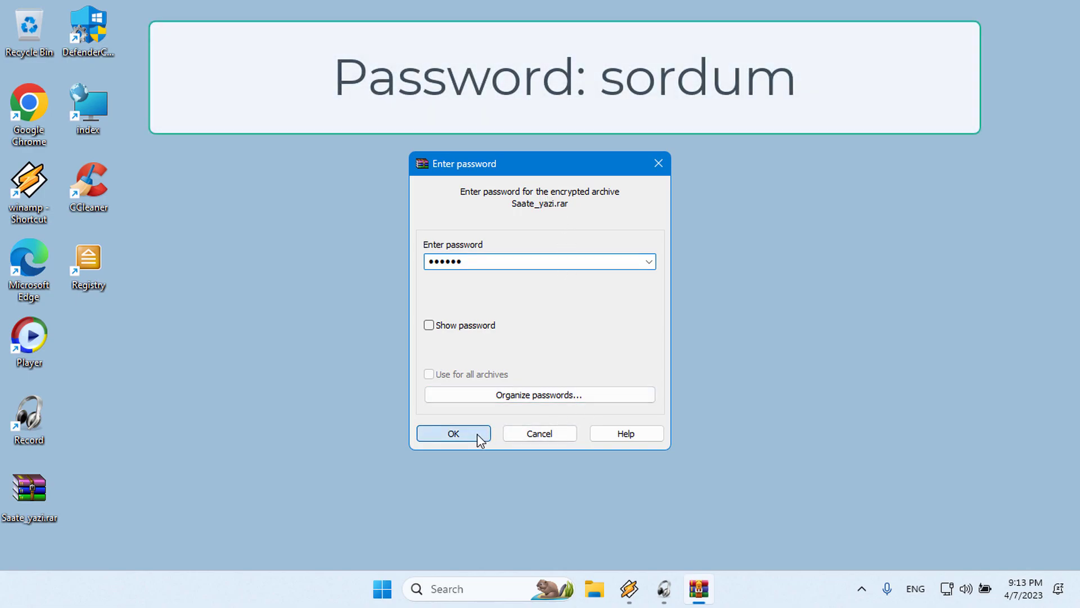
pyautogui.click(478, 434)
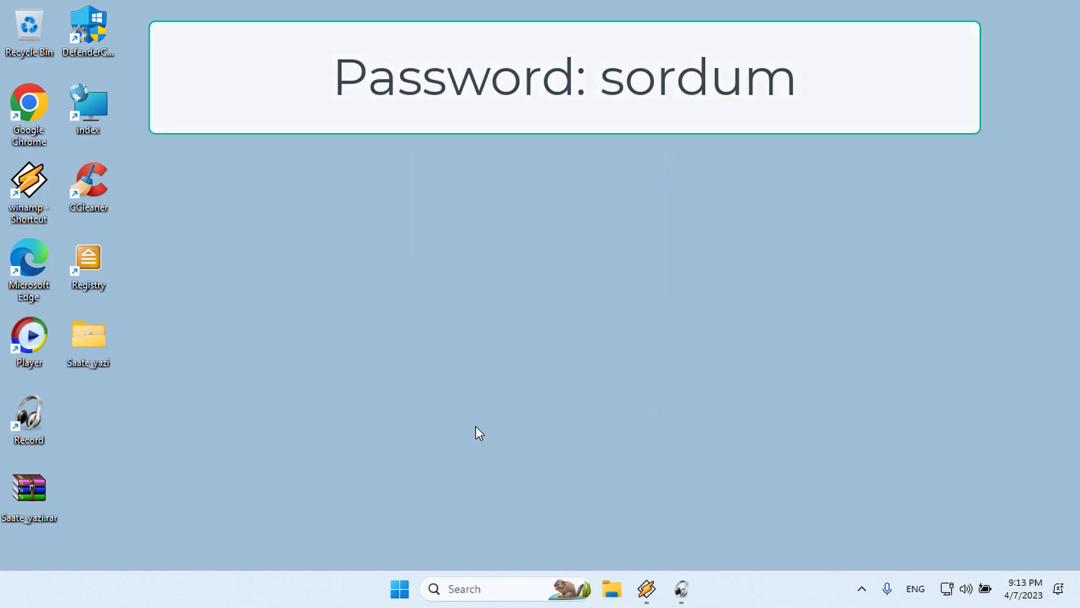
# Move Next_to_the_Clock.vbe from Saate_yazi\En onto the desktop beside Record and run it.
pyautogui.doubleClick(97, 342)
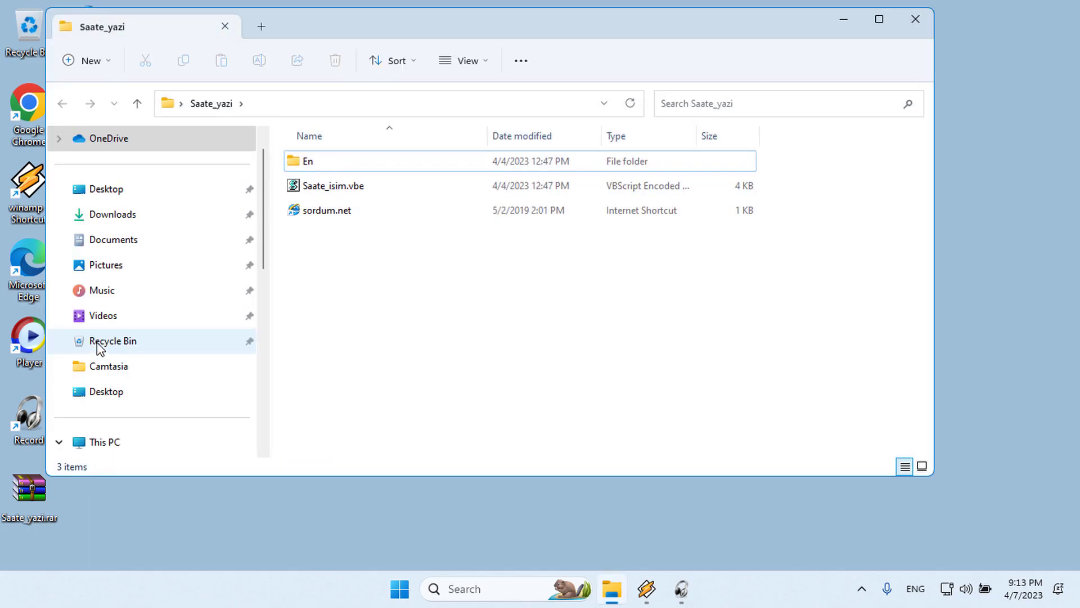
pyautogui.doubleClick(293, 163)
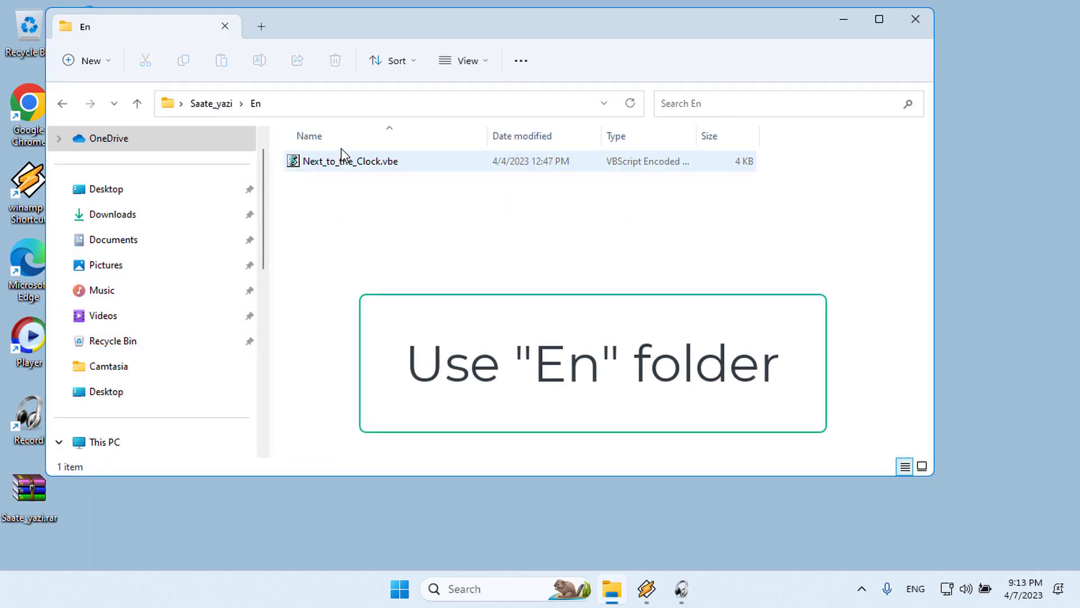
pyautogui.moveTo(626, 24); pyautogui.dragTo(455, 113)
pyautogui.moveTo(131, 253); pyautogui.dragTo(796, 185)
pyautogui.click(712, 99)
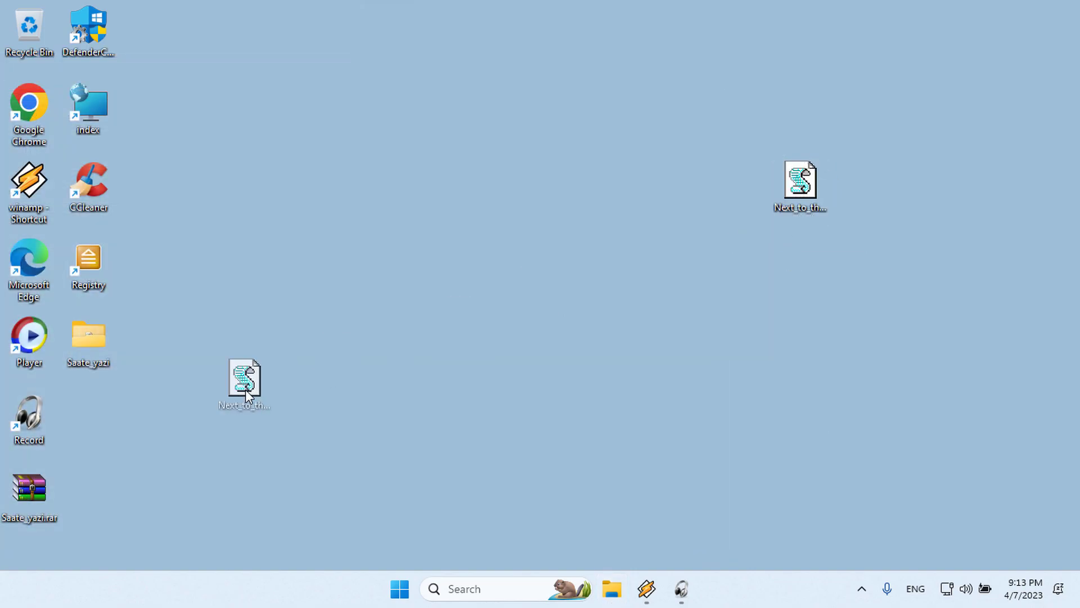
pyautogui.moveTo(245, 389); pyautogui.dragTo(109, 415)
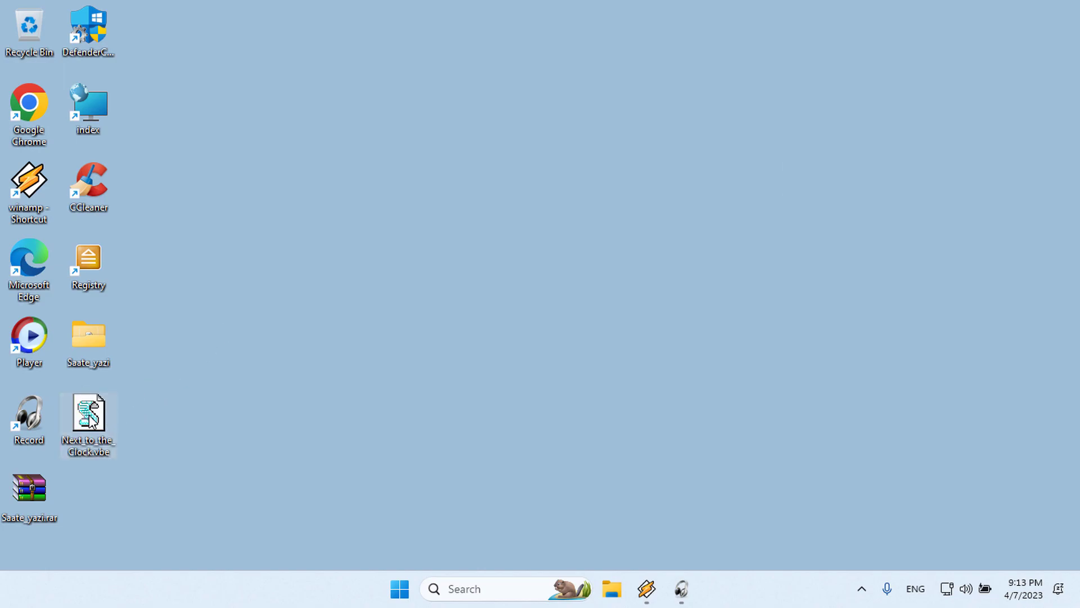
pyautogui.doubleClick(89, 415)
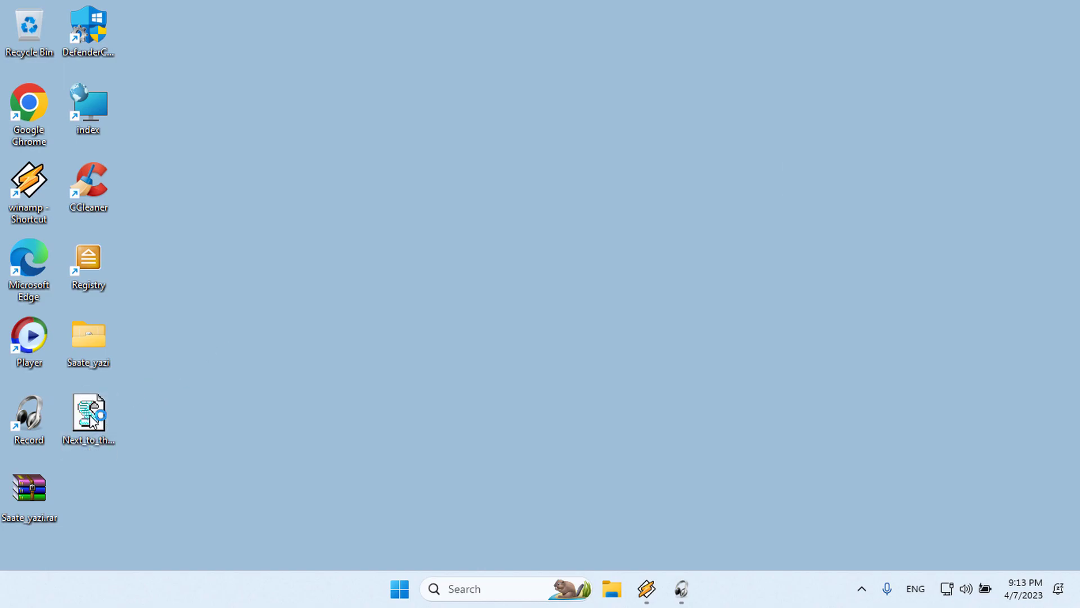
# Choose the left-of-clock option and enter 'Sordum.org' as the clock text.
pyautogui.moveTo(540, 154); pyautogui.dragTo(537, 143)
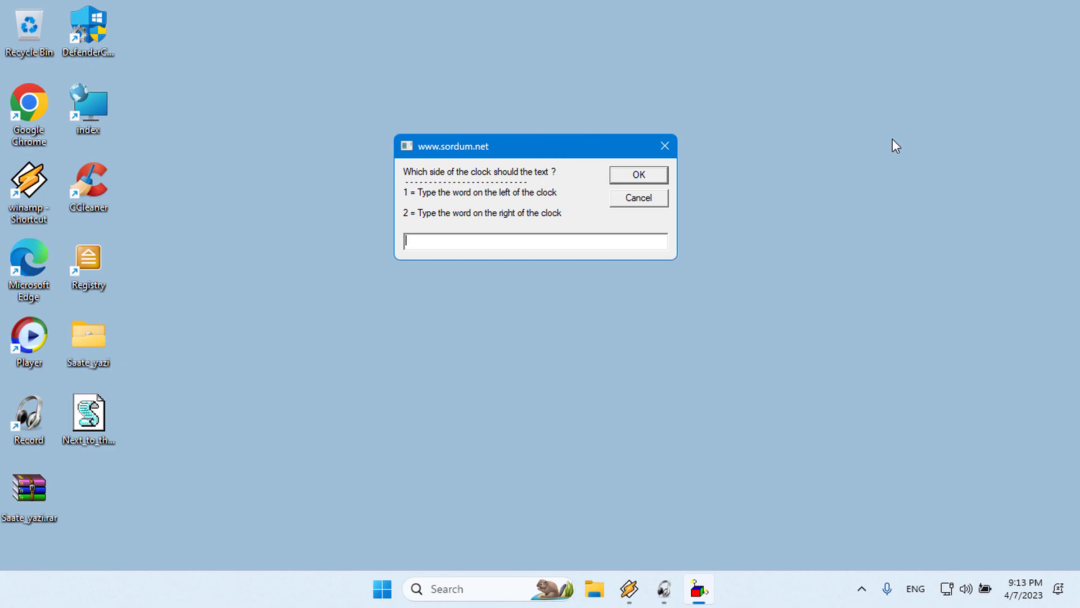
pyautogui.click(647, 177)
pyautogui.write('Sord')
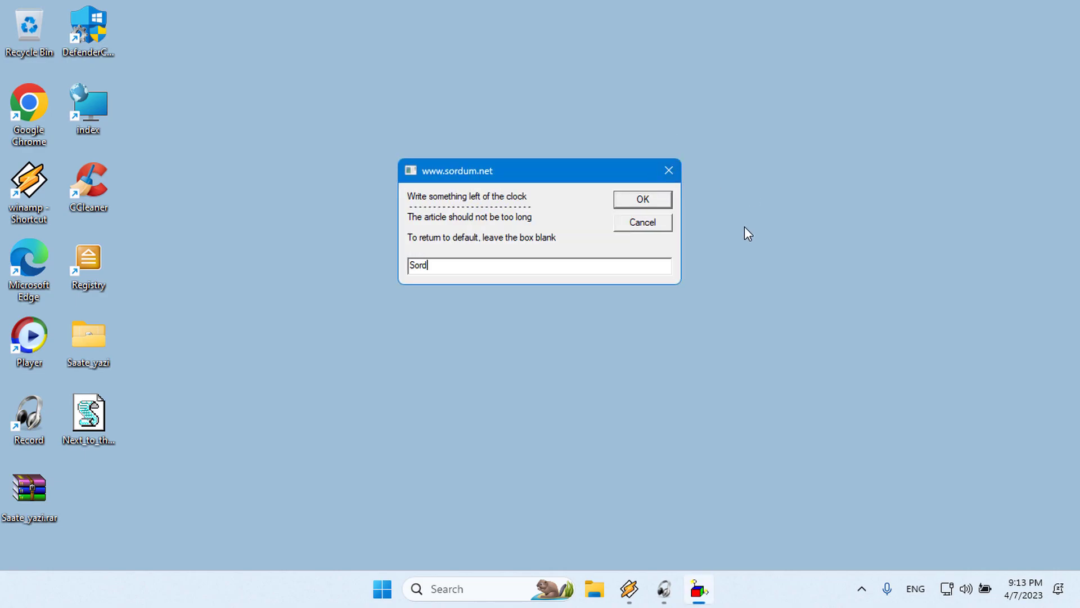
pyautogui.write('um.org')
pyautogui.click(661, 200)
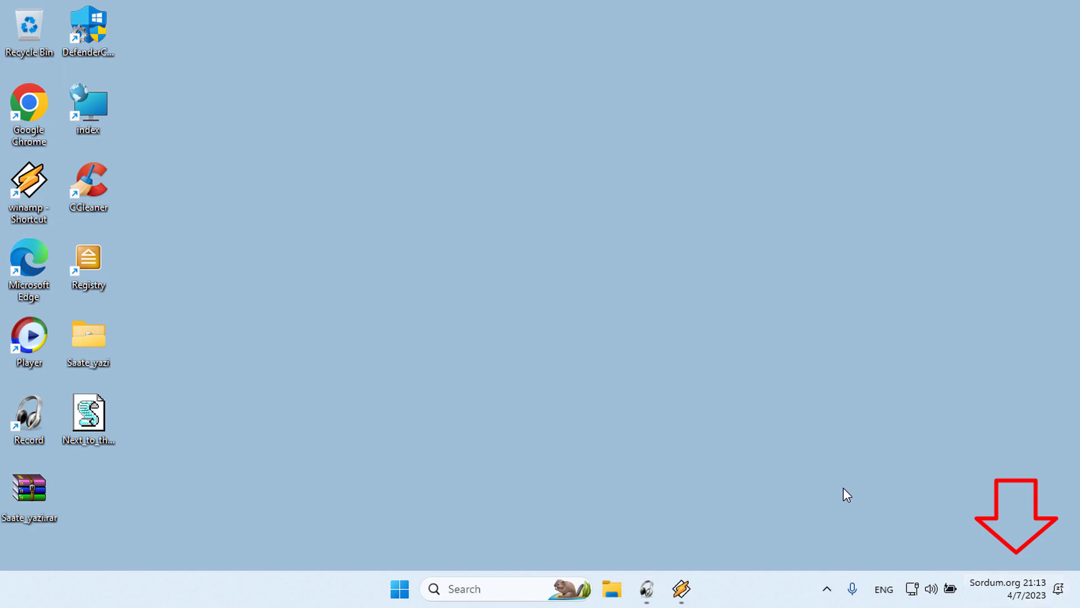
# Rerun Next_to_the_Clock.vbe, enter 1, and submit blank text to restore the default clock.
pyautogui.doubleClick(102, 406)
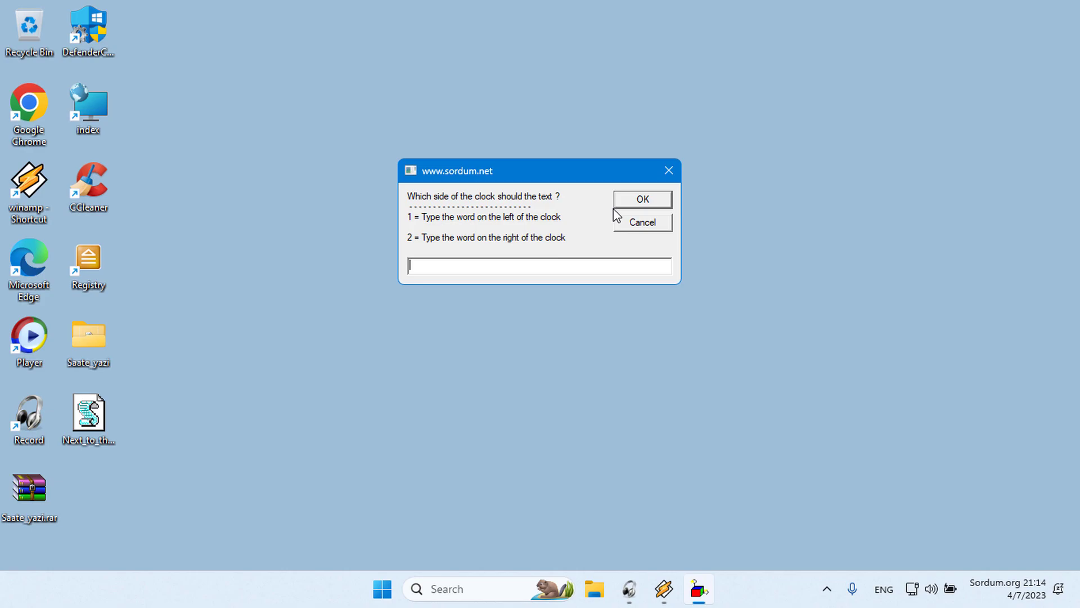
pyautogui.write('1')
pyautogui.click(642, 203)
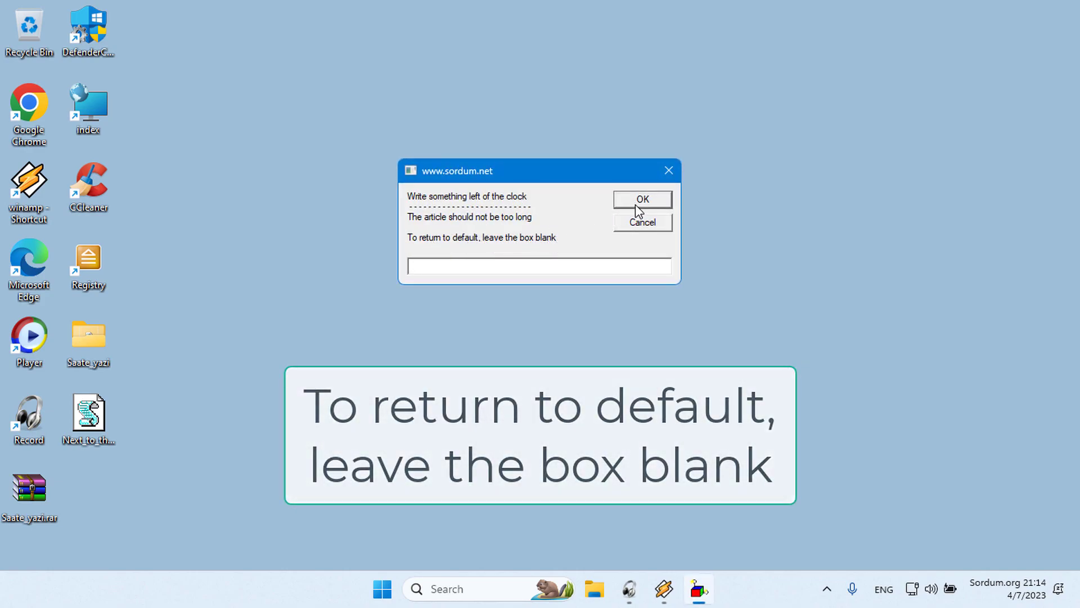
pyautogui.click(636, 204)
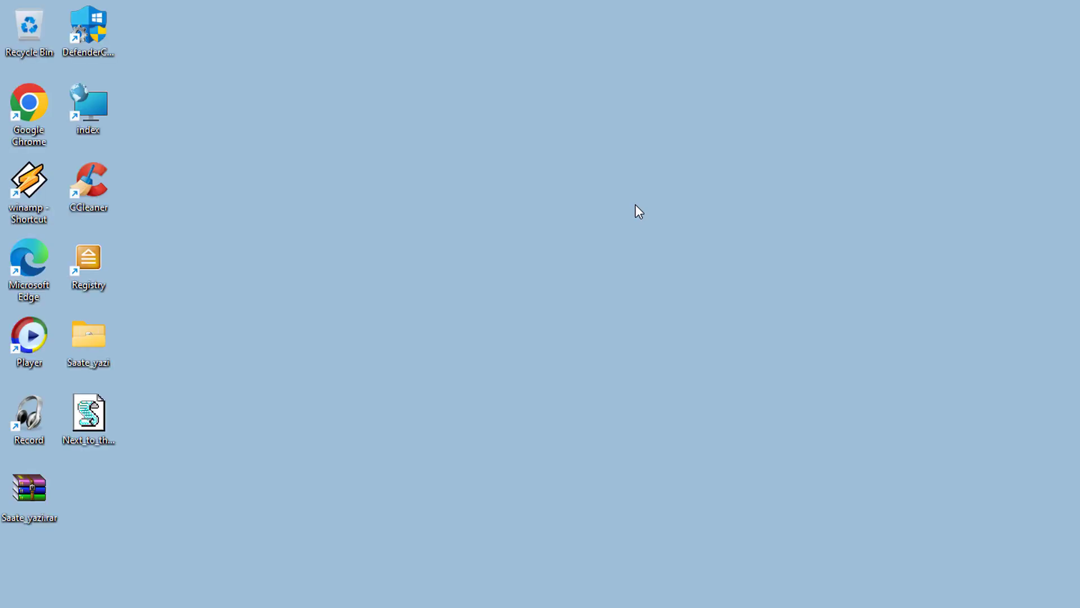